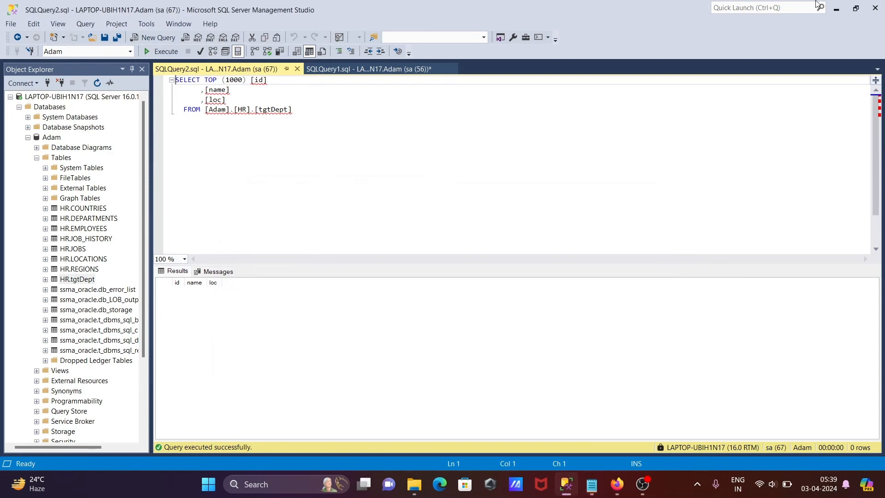
# - Check the Flat_File_Example folder, switch to the browser and open the connections list in Informatica Administrator
pyautogui.hotkey('alt', 'Tab')
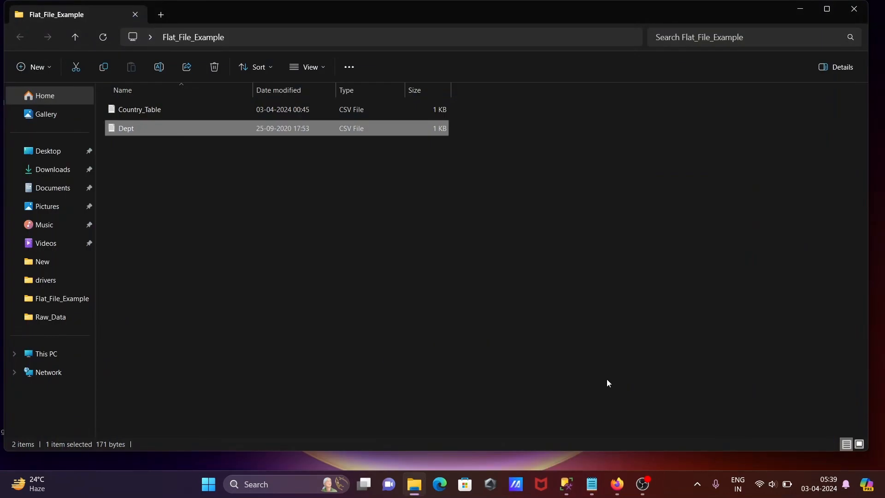
pyautogui.click(800, 8)
pyautogui.click(628, 483)
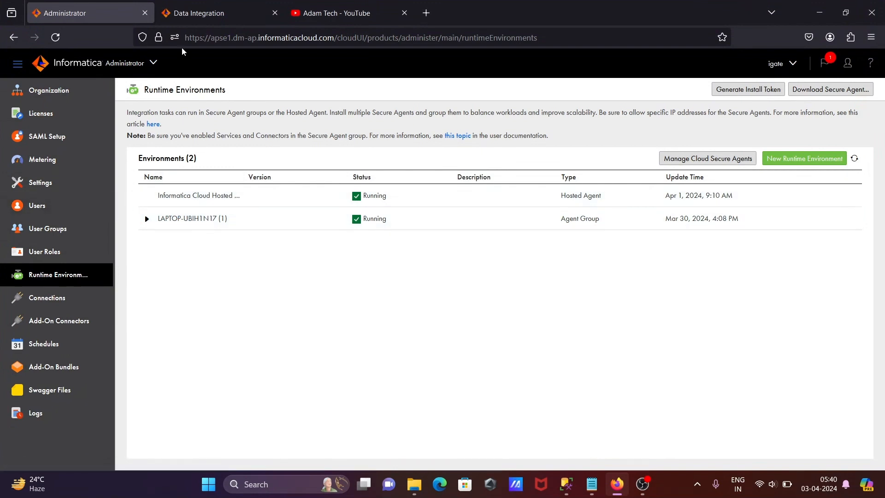
pyautogui.click(34, 300)
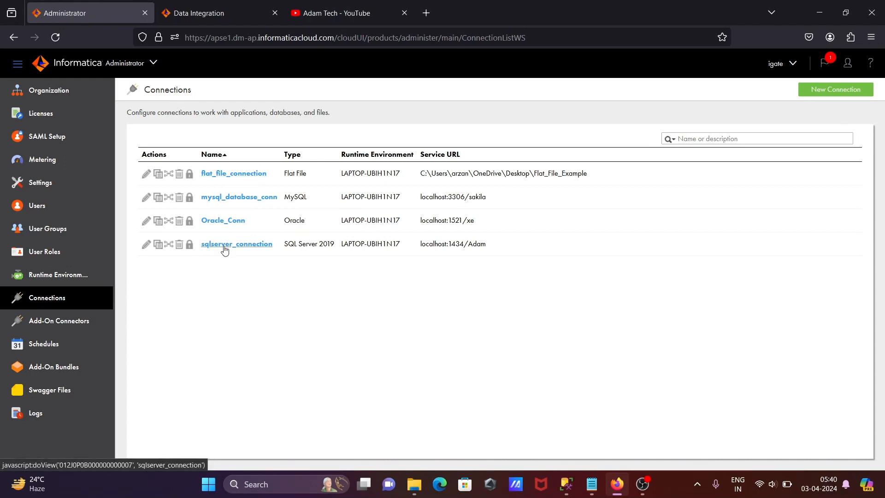
# - Look over the latest videos on the Adam Tech YouTube channel
pyautogui.click(323, 14)
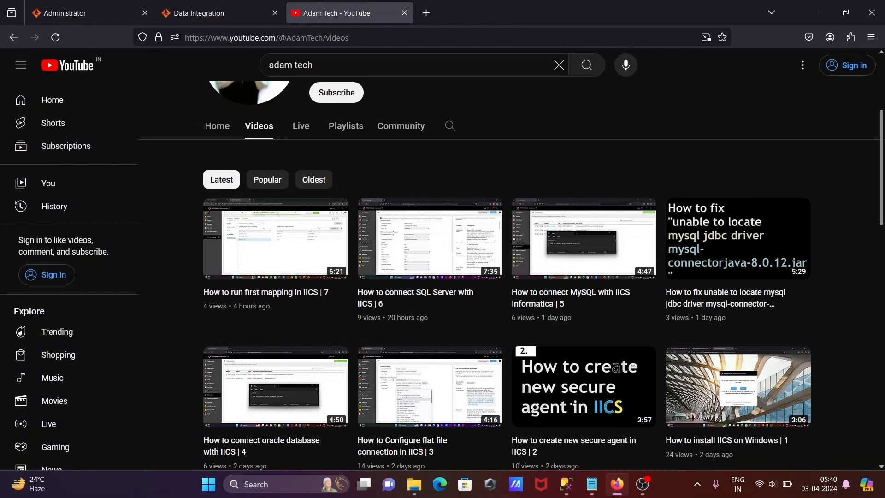
pyautogui.scroll(-2, 417, 356)
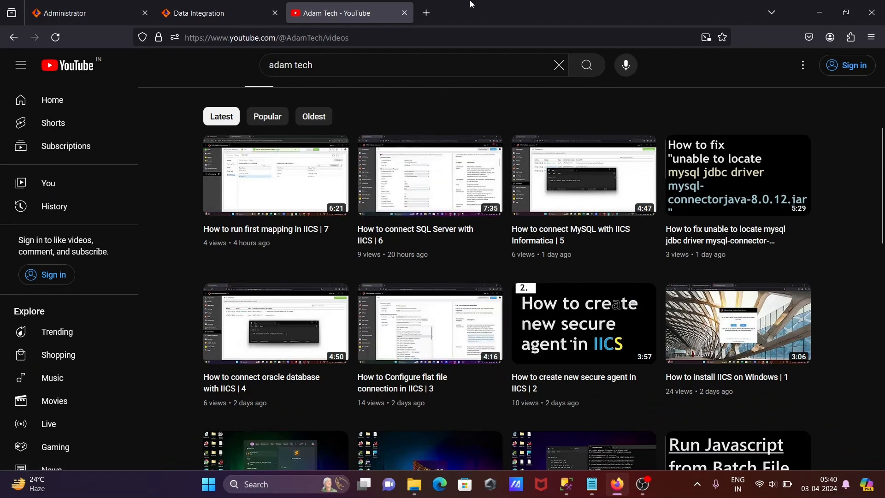
pyautogui.click(825, 8)
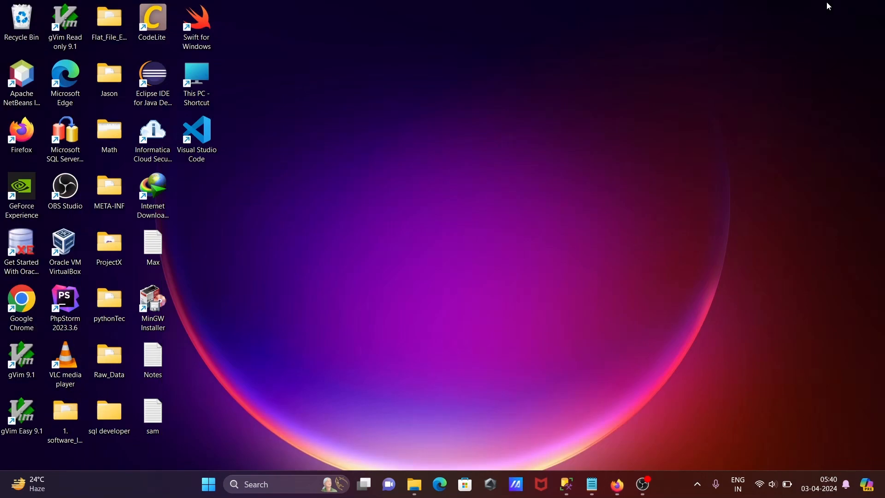
pyautogui.click(618, 484)
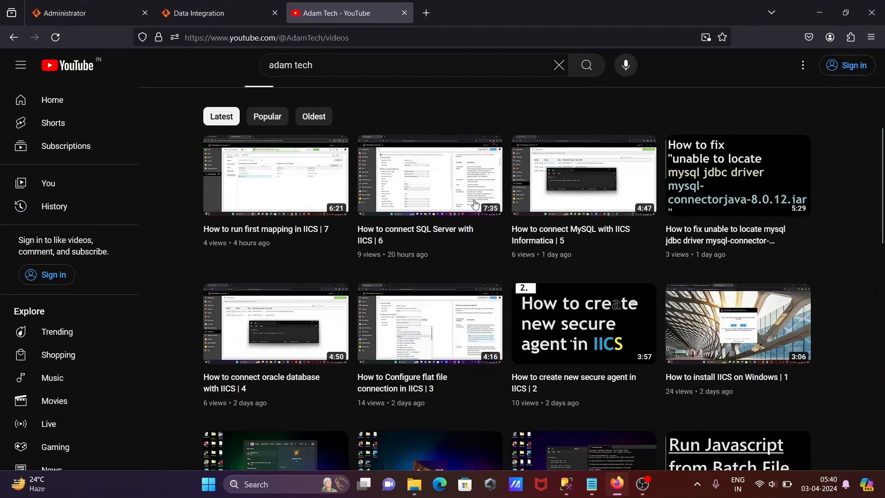
# - Create a new blank mapping in Informatica Data Integration
pyautogui.click(181, 13)
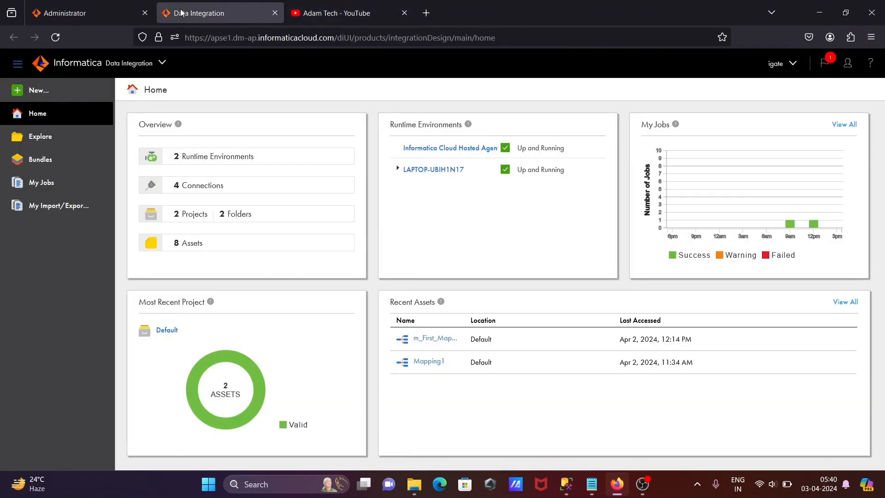
pyautogui.click(26, 92)
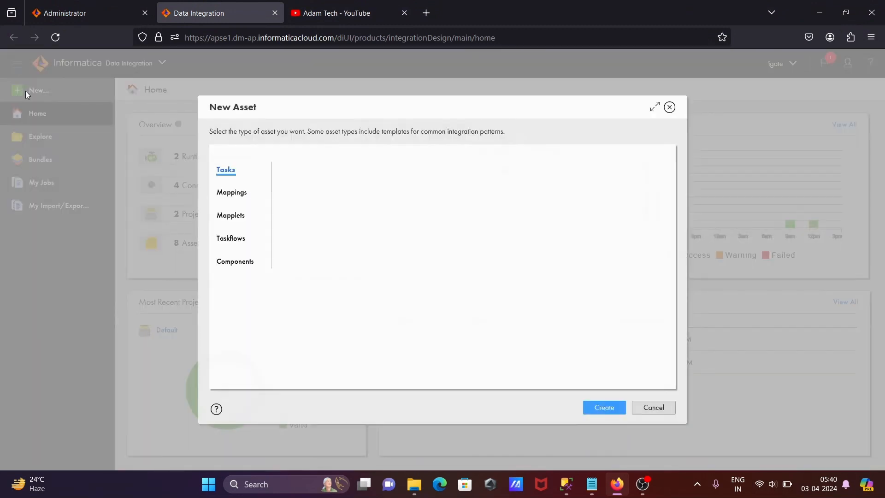
pyautogui.click(234, 193)
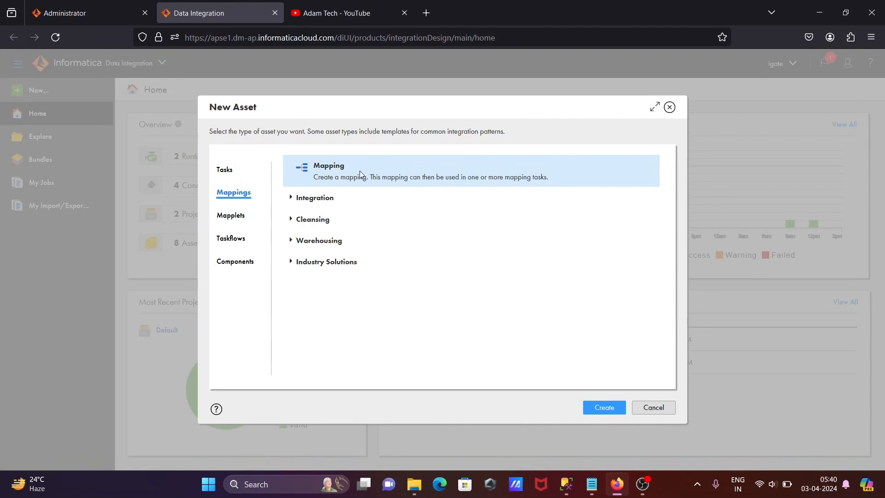
pyautogui.click(597, 408)
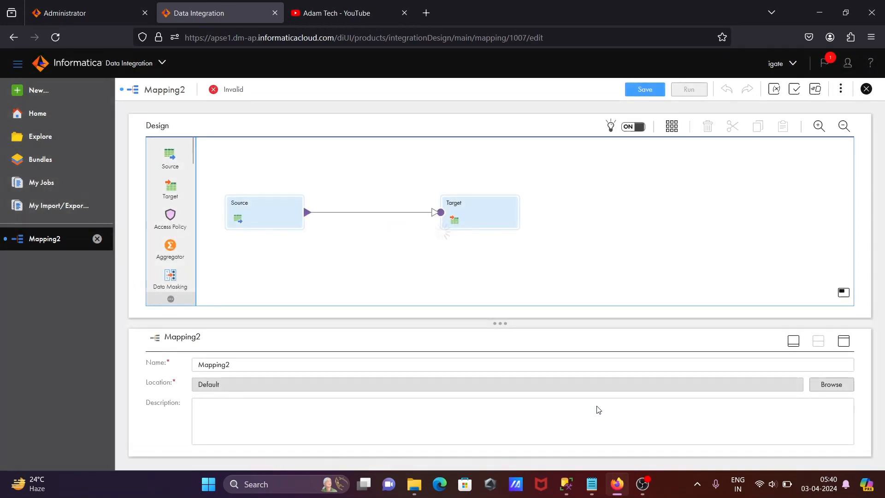
# - Name the mapping m_load_data and describe it as "loading data from flat file to sql server"
pyautogui.click(239, 364)
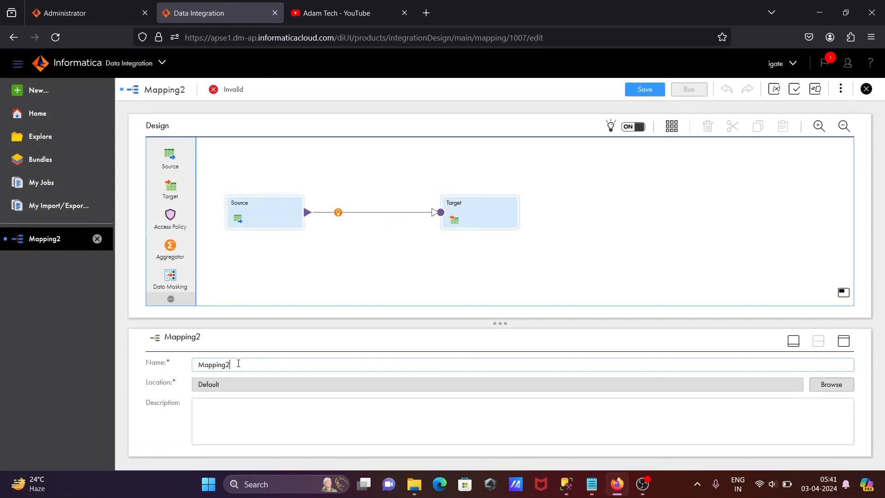
pyautogui.moveTo(238, 364); pyautogui.dragTo(155, 368)
pyautogui.write('m_load_data')
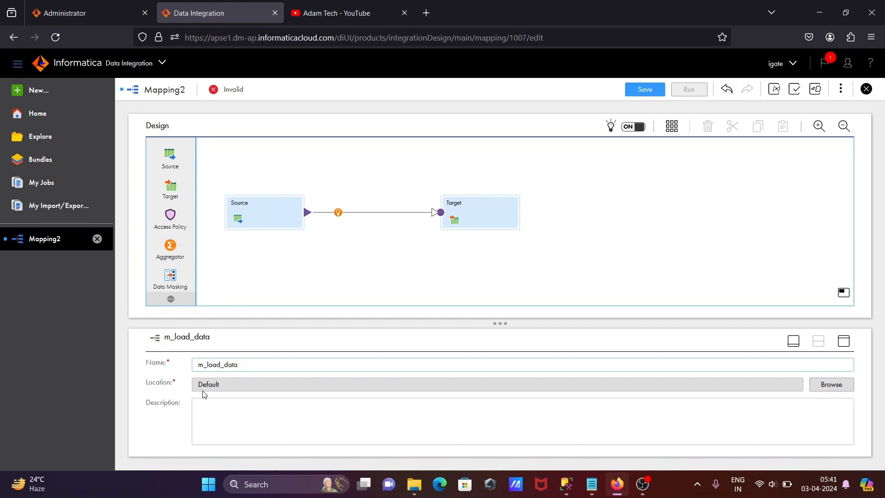
pyautogui.click(225, 408)
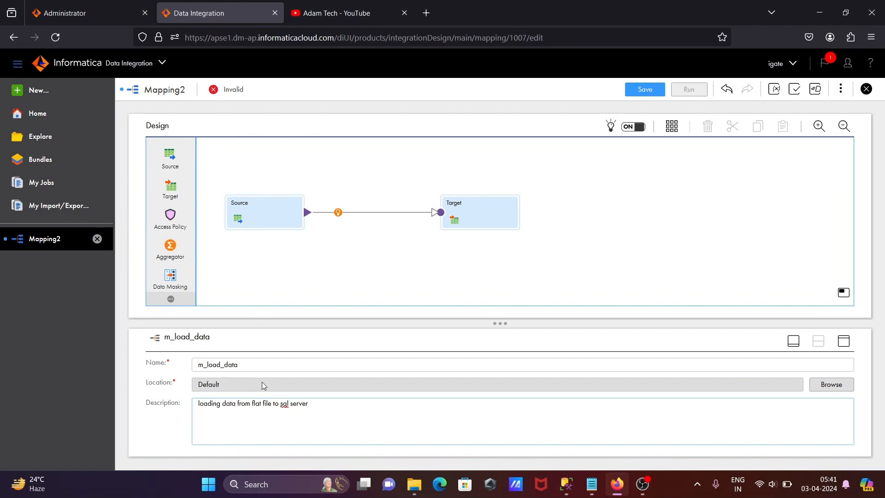
# - Set the Source transformation's connection to flat_file_connection and choose Dept.csv as its single object
pyautogui.click(251, 214)
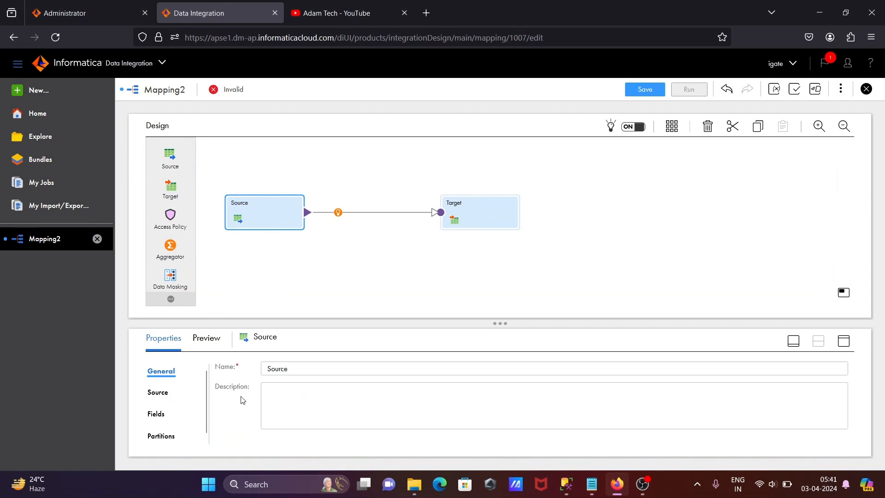
pyautogui.click(164, 395)
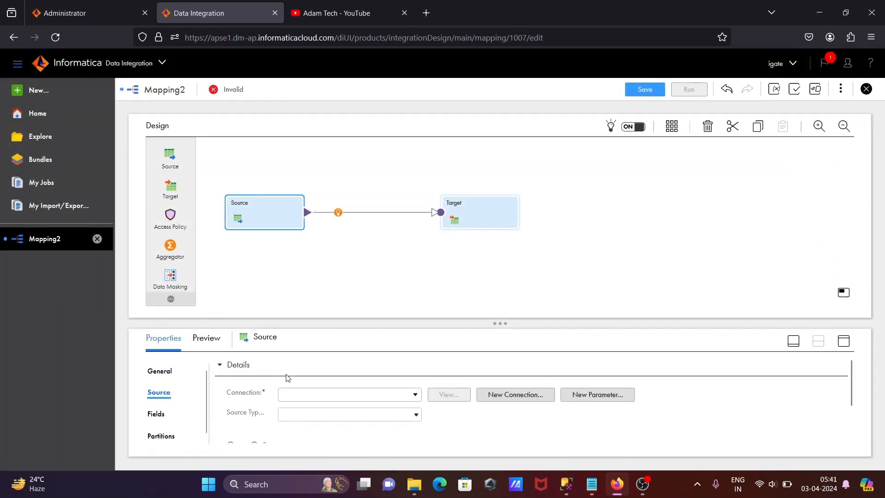
pyautogui.click(417, 397)
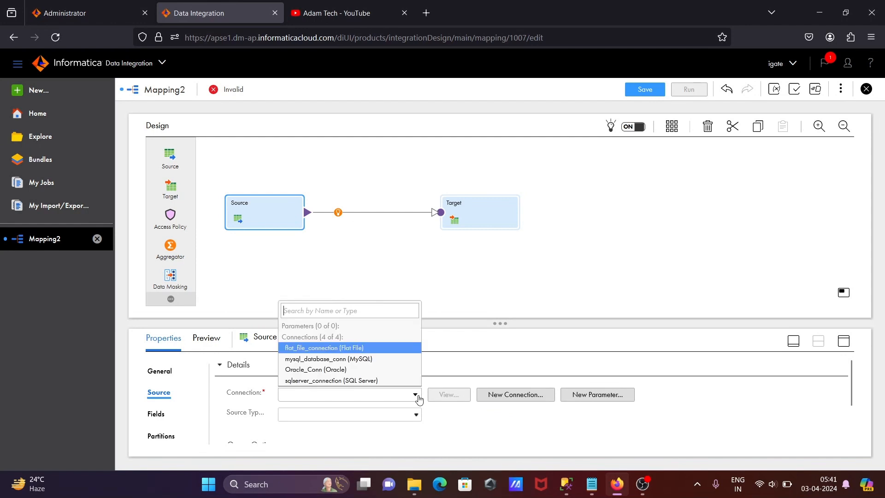
pyautogui.click(325, 347)
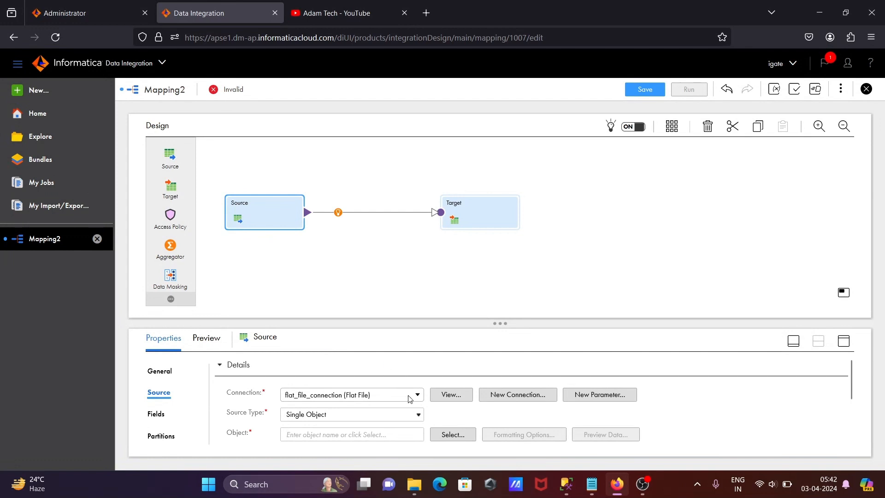
pyautogui.click(446, 435)
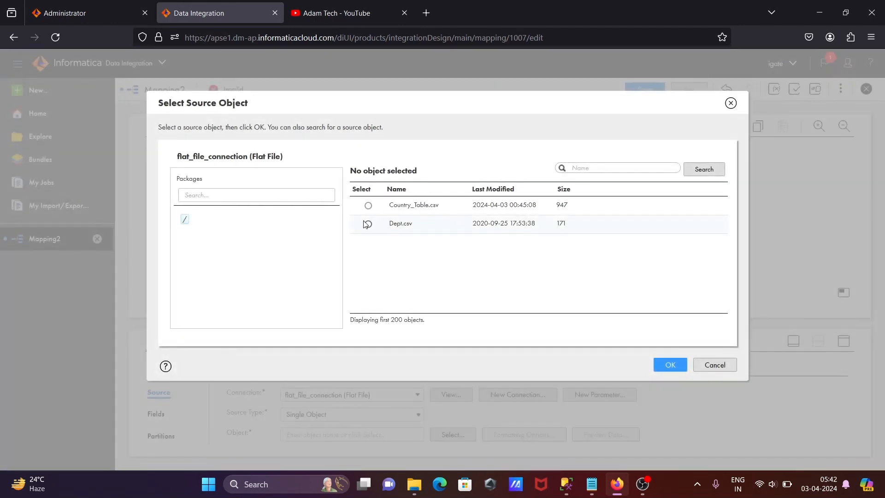
pyautogui.click(368, 224)
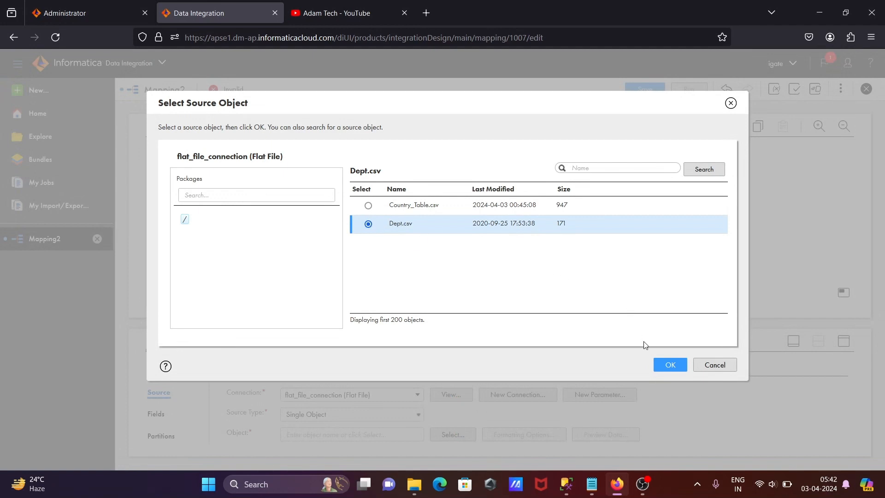
pyautogui.click(670, 369)
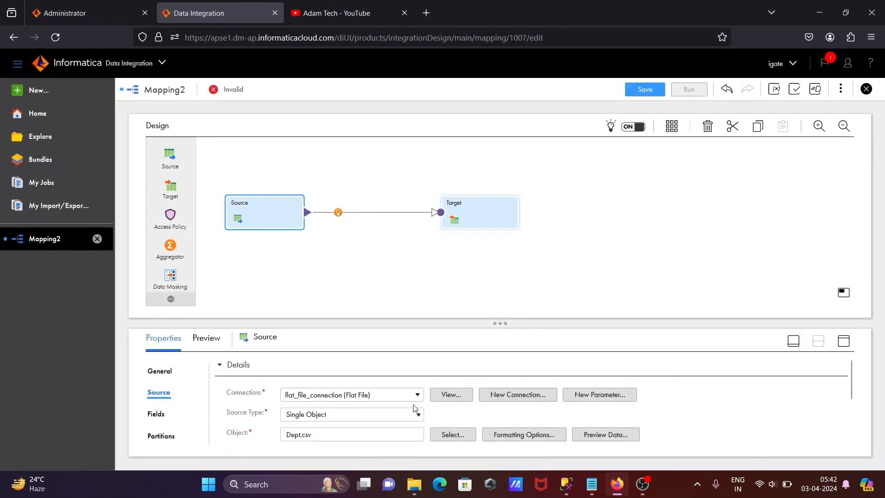
# - Preview the Dept.csv data and examine the names, types and precision of the source fields
pyautogui.click(598, 441)
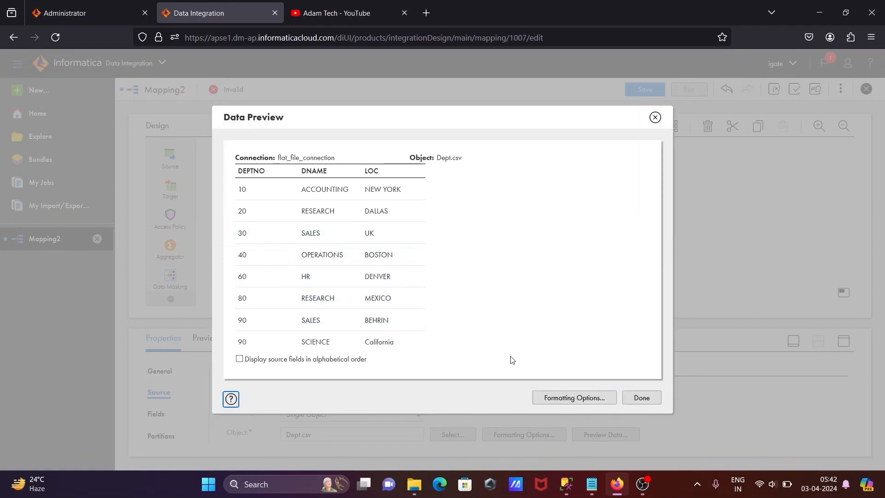
pyautogui.click(641, 397)
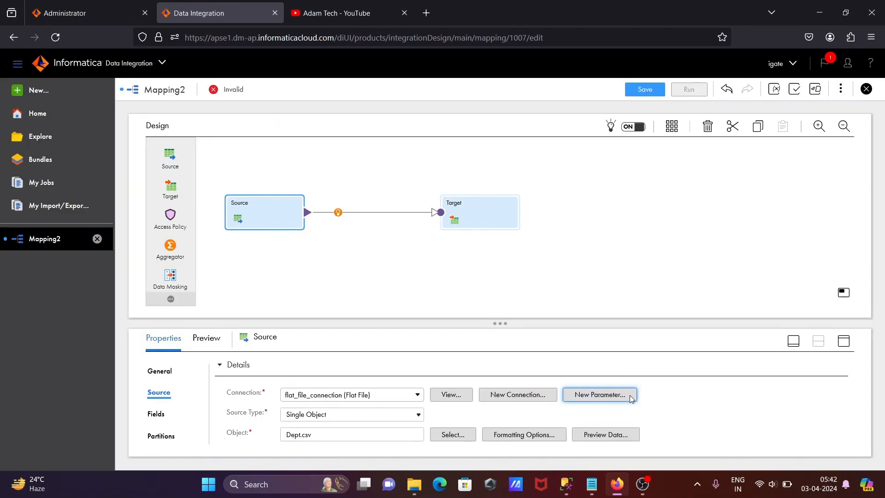
pyautogui.click(158, 415)
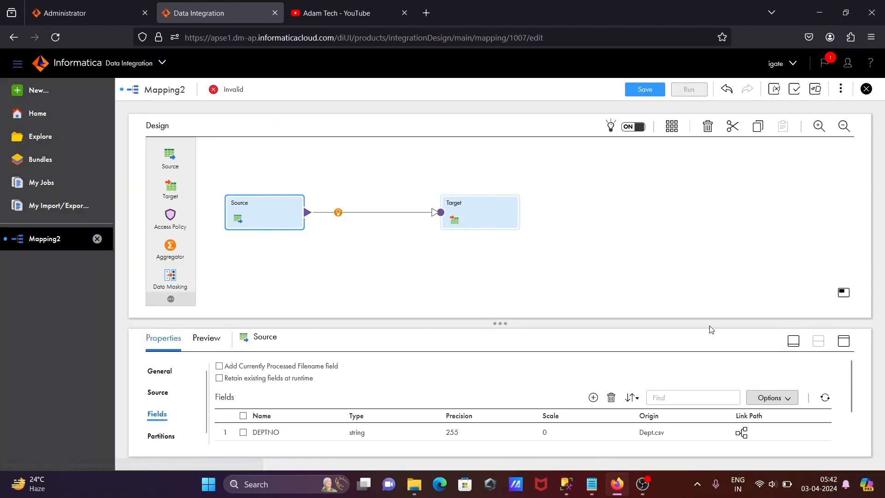
pyautogui.click(793, 341)
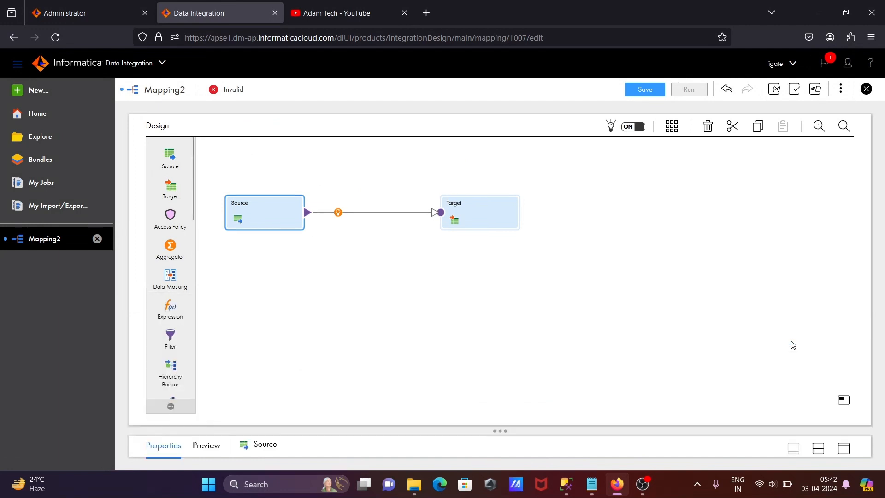
pyautogui.click(844, 449)
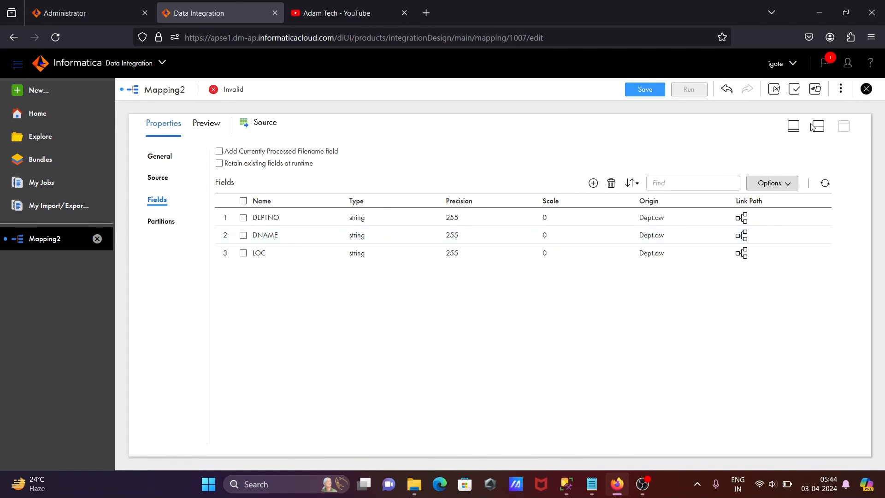
pyautogui.click(794, 127)
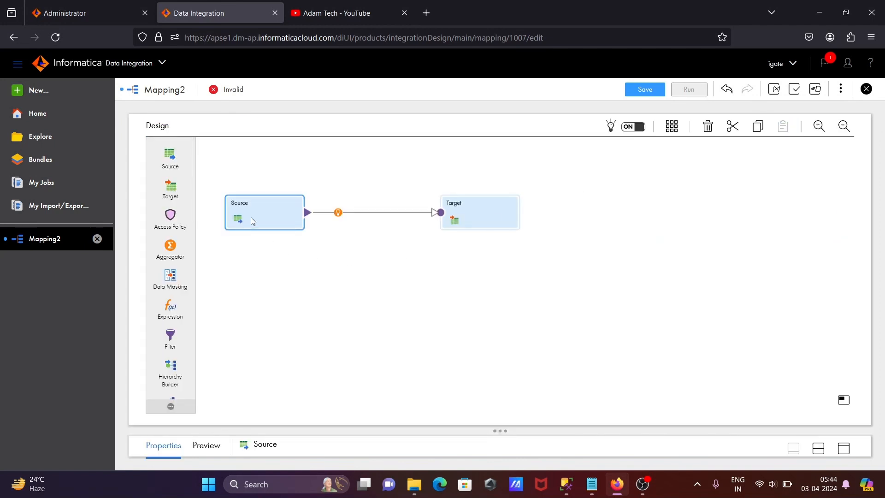
# - Review the Target transformation's incoming fields and set its connection to sqlserver_connection (SQL Server)
pyautogui.click(465, 218)
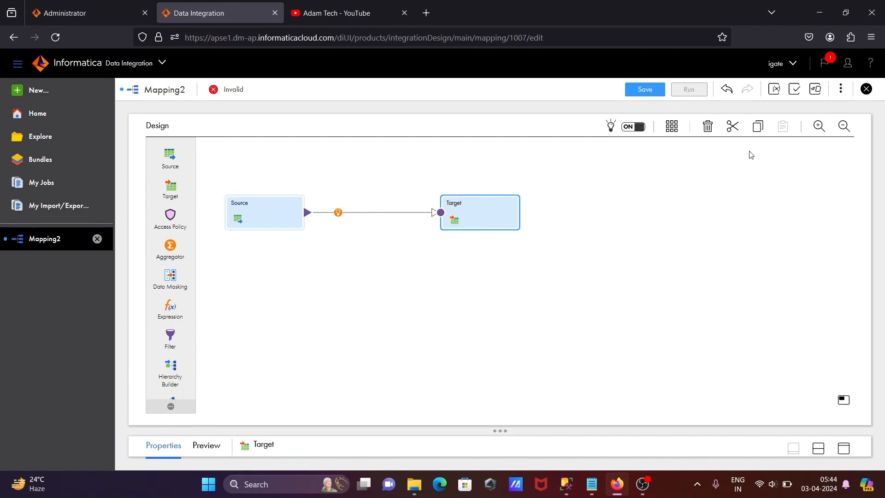
pyautogui.click(842, 450)
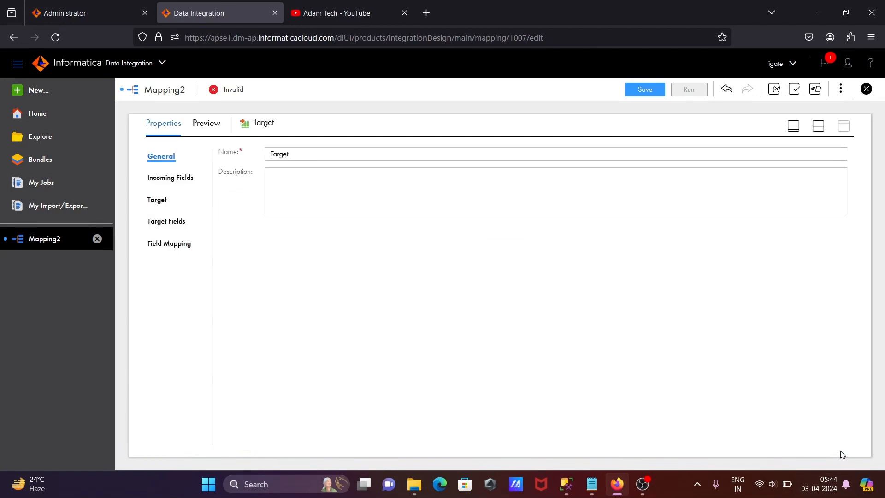
pyautogui.click(187, 181)
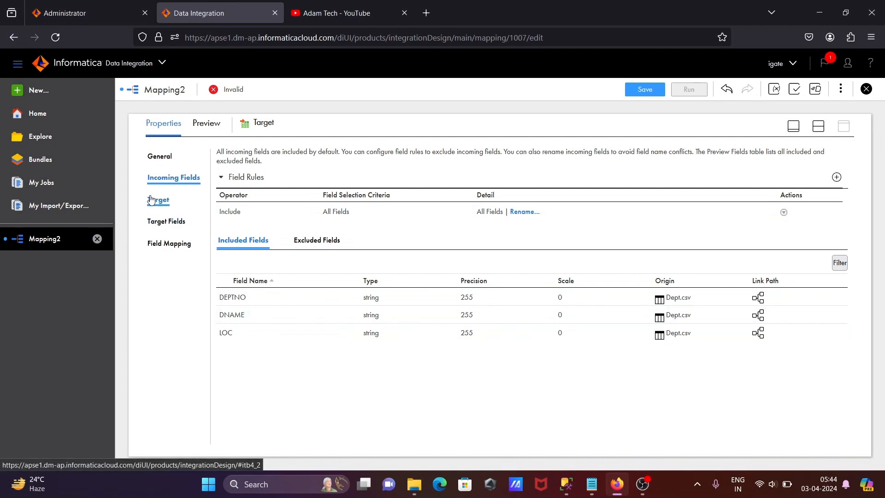
pyautogui.click(163, 203)
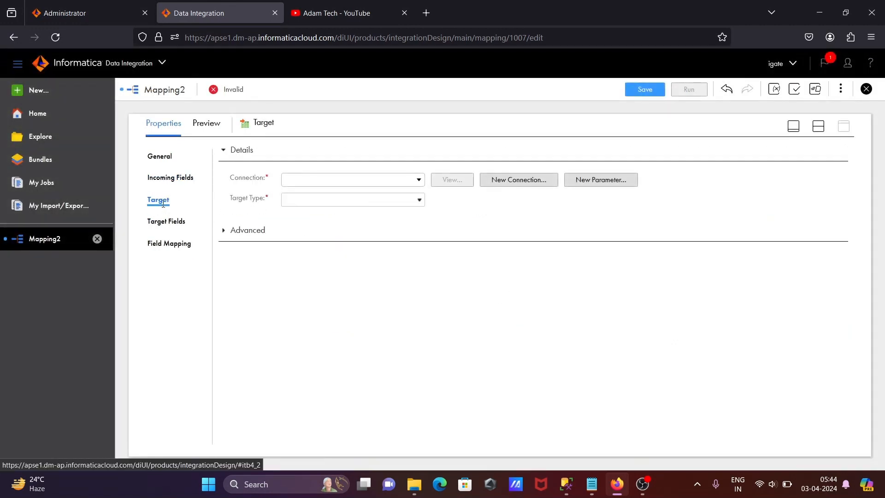
pyautogui.click(418, 182)
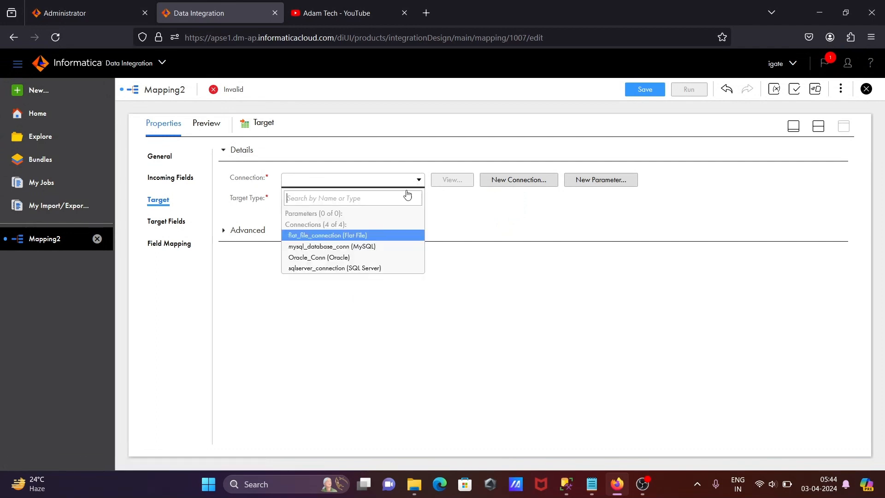
pyautogui.click(321, 268)
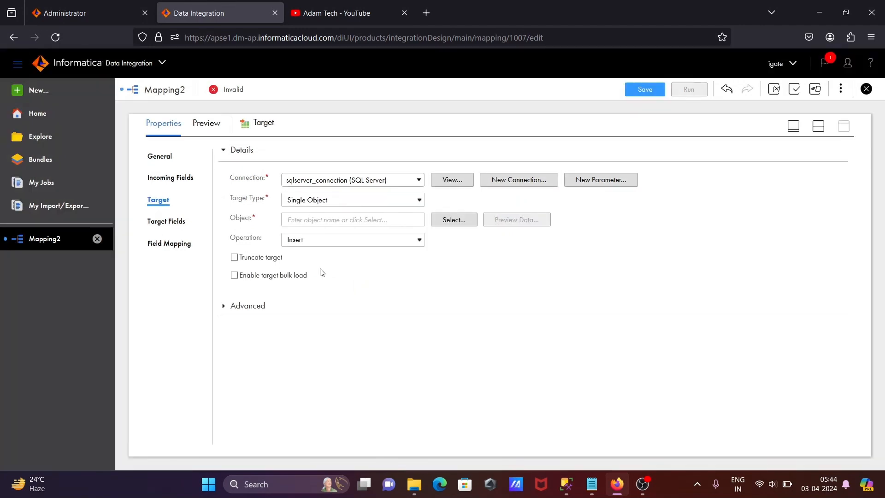
# - Set the Target's object to the existing tgtDept table, with the Insert operation and target truncation enabled
pyautogui.click(438, 224)
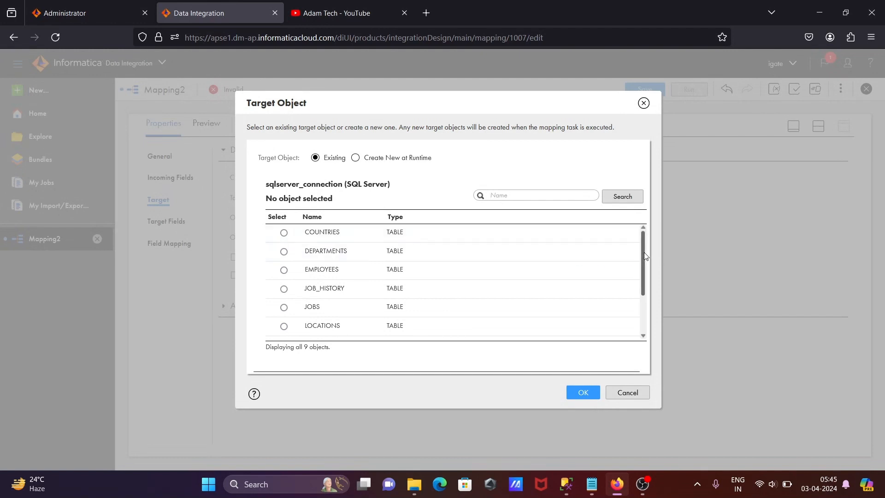
pyautogui.moveTo(645, 257); pyautogui.dragTo(647, 293)
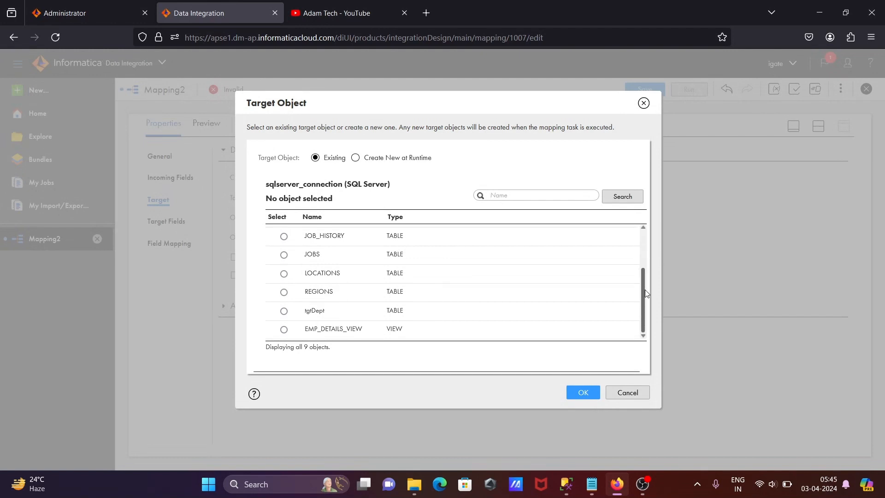
pyautogui.click(284, 311)
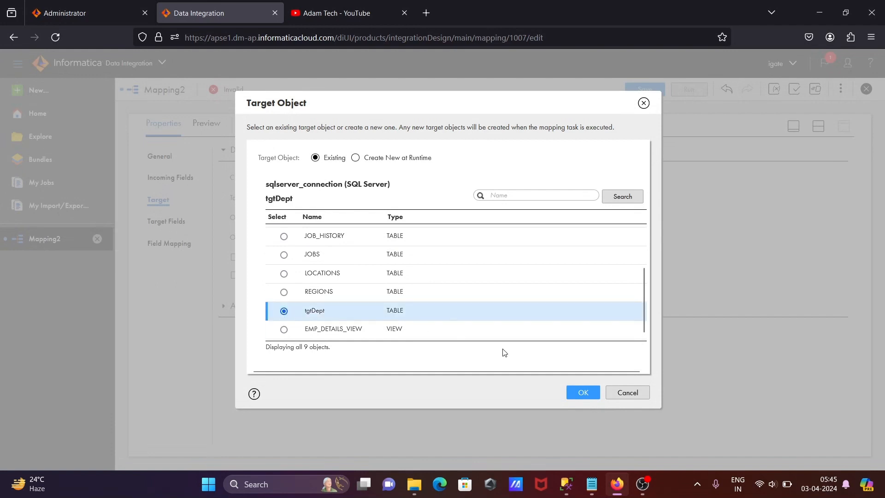
pyautogui.click(582, 392)
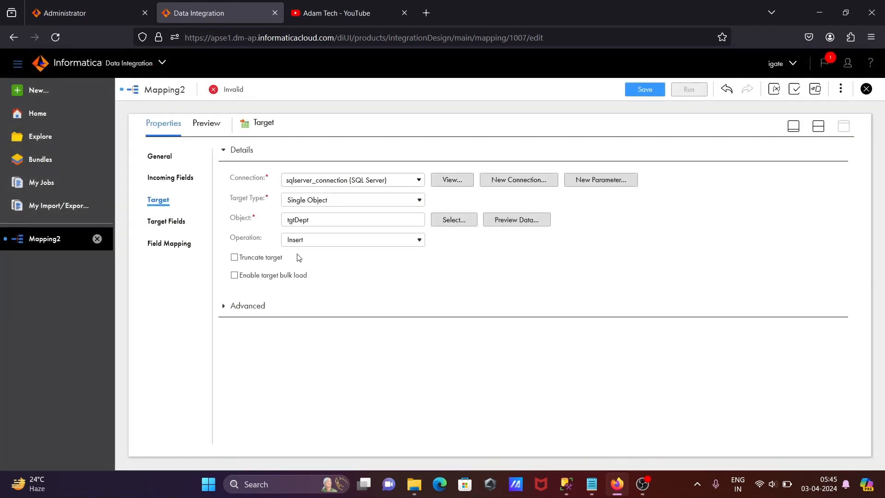
pyautogui.click(324, 239)
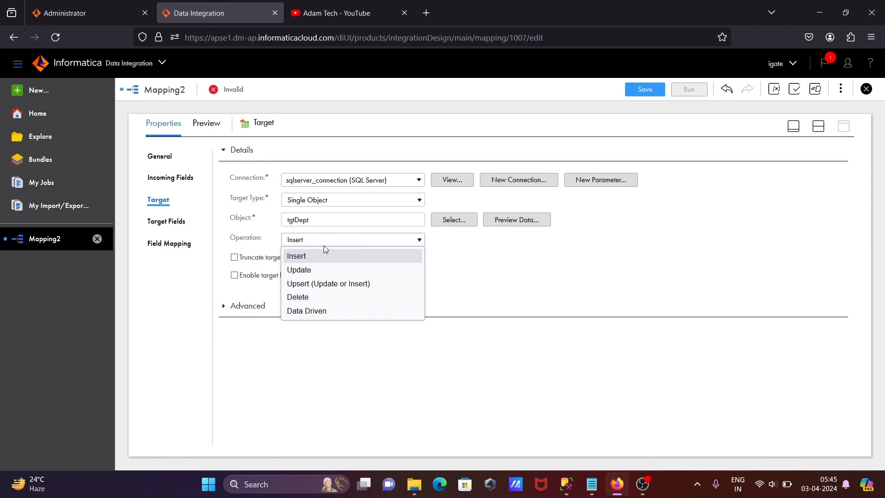
pyautogui.click(325, 249)
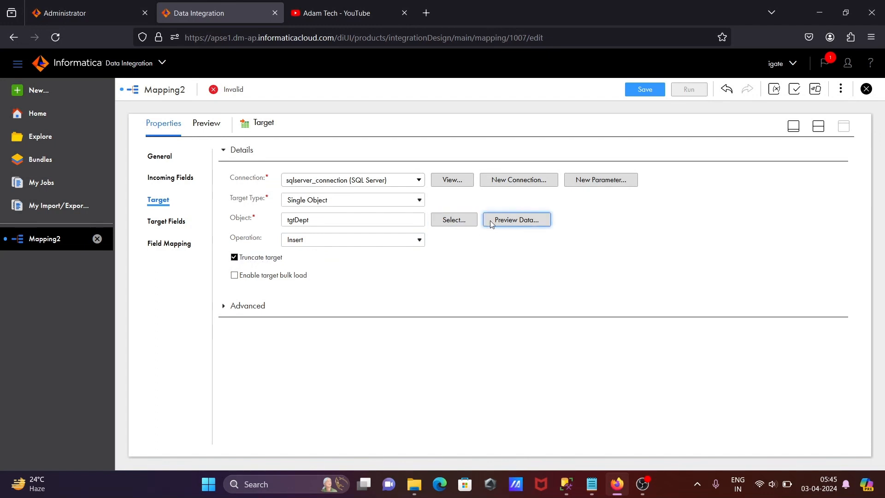
# - Preview the tgtDept data and examine the names, types and precision of the target fields
pyautogui.click(506, 223)
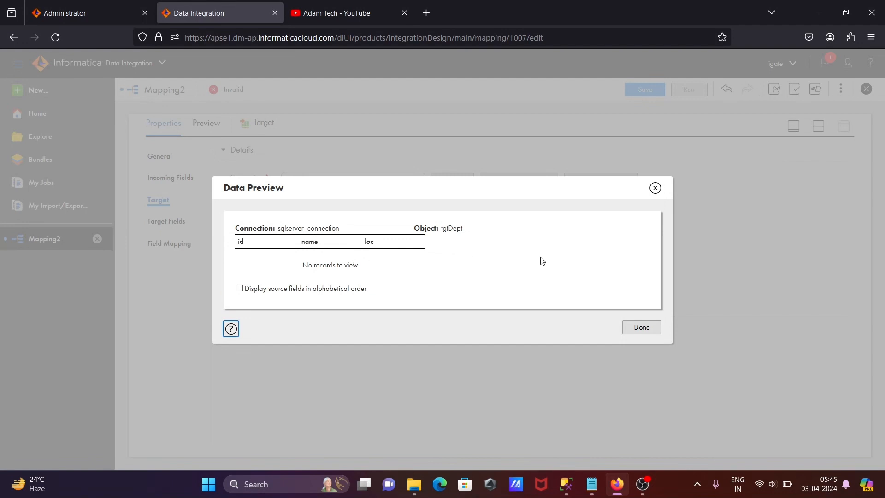
pyautogui.click(639, 331)
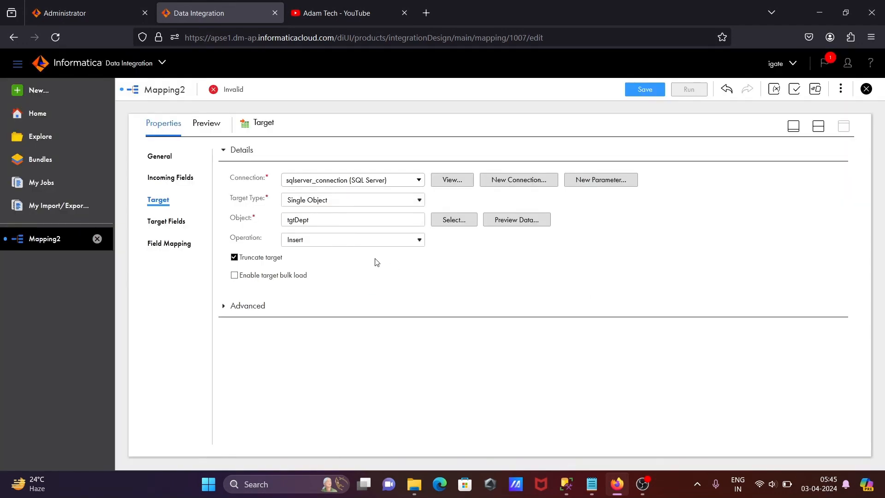
pyautogui.click(170, 222)
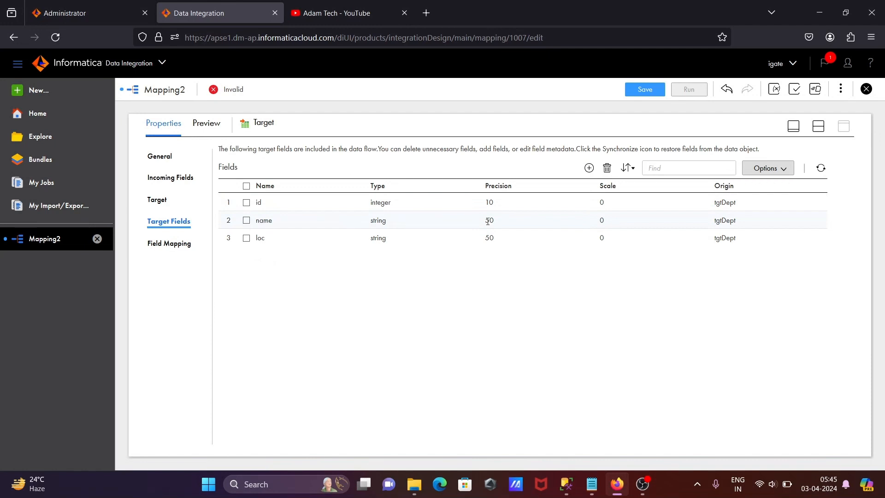
# - Map the incoming DEPTNO field to id manually and automap the remaining target fields with Smart Map
pyautogui.click(174, 246)
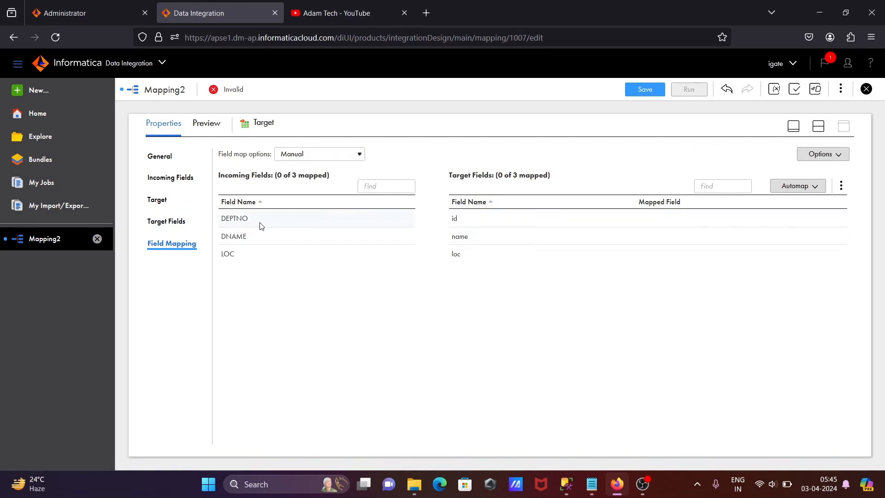
pyautogui.moveTo(261, 226); pyautogui.dragTo(654, 216)
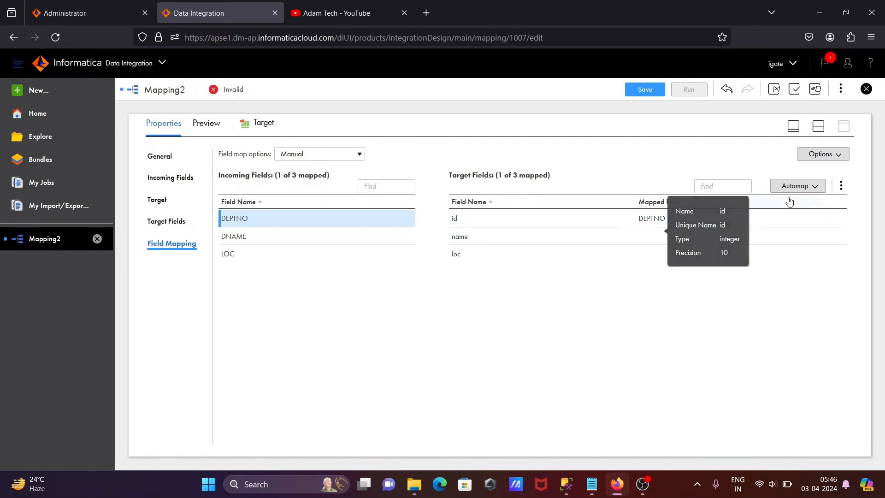
pyautogui.click(813, 189)
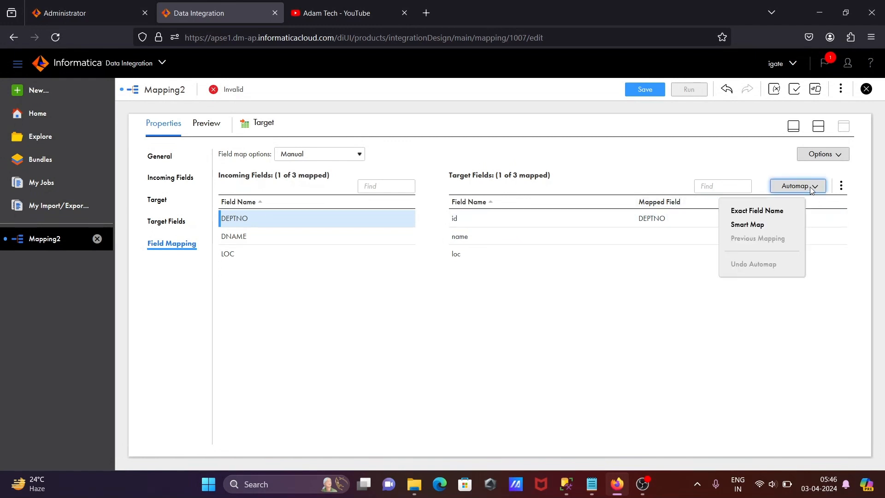
pyautogui.click(754, 226)
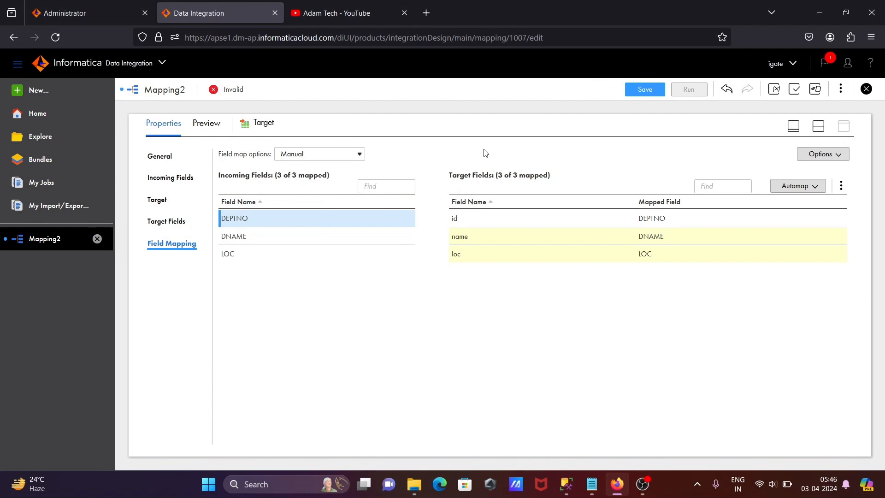
# - Save the m_load_data mapping and run it in the preset runtime environment
pyautogui.click(639, 92)
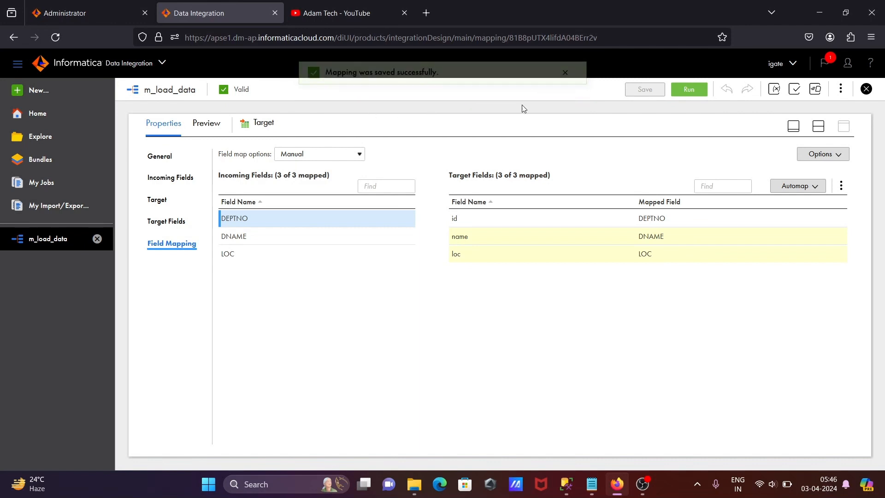
pyautogui.click(686, 90)
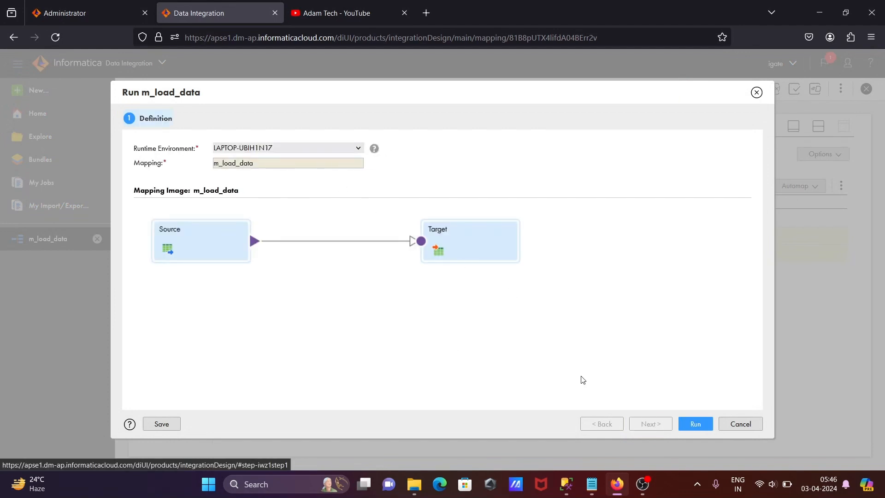
pyautogui.click(684, 421)
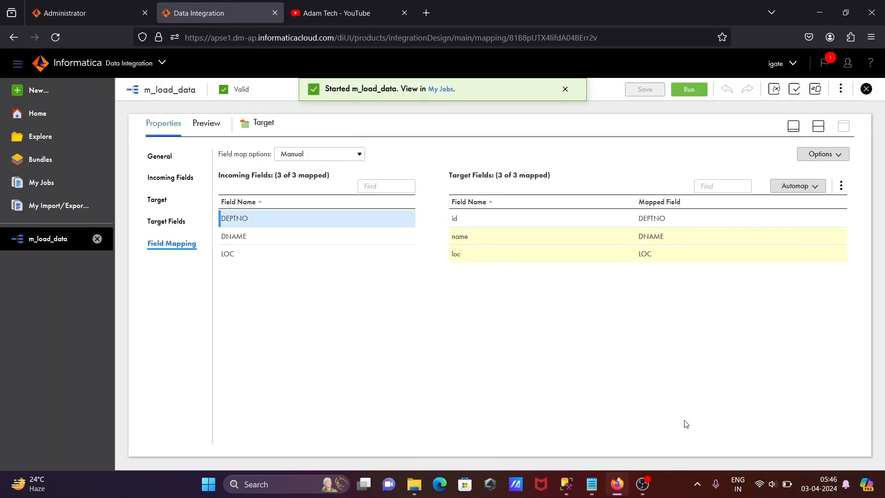
# - Open the job list for m_load_data and refresh it to check the run's status and processed rows
pyautogui.click(439, 90)
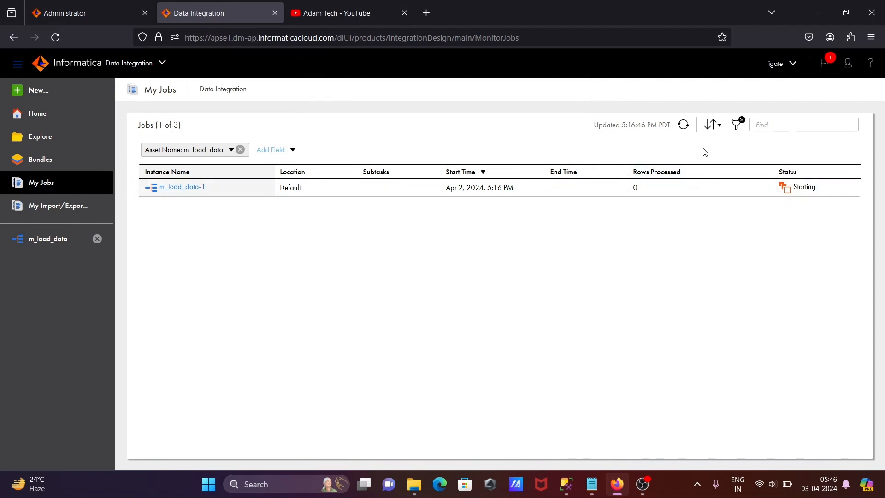
pyautogui.click(683, 125)
pyautogui.click(683, 125)
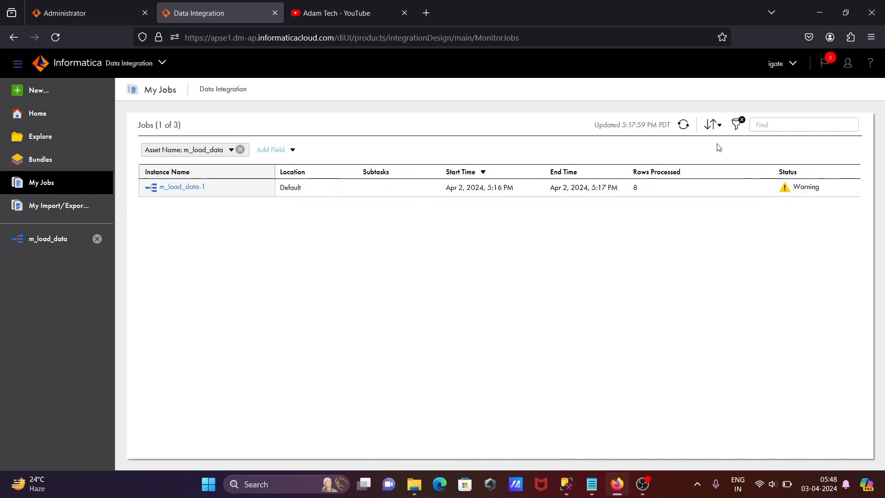
pyautogui.click(683, 129)
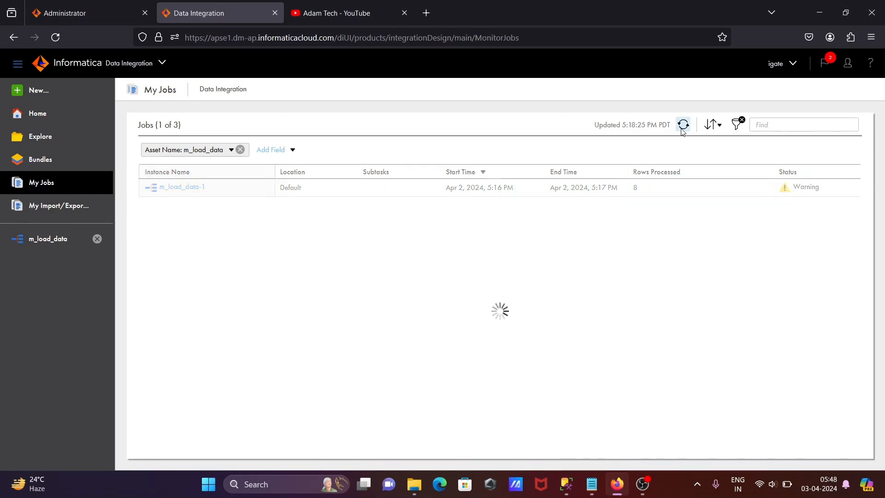
# - Switch to SQL Server Management Studio and query the top 1000 rows of the HR.tgtDept table
pyautogui.click(818, 7)
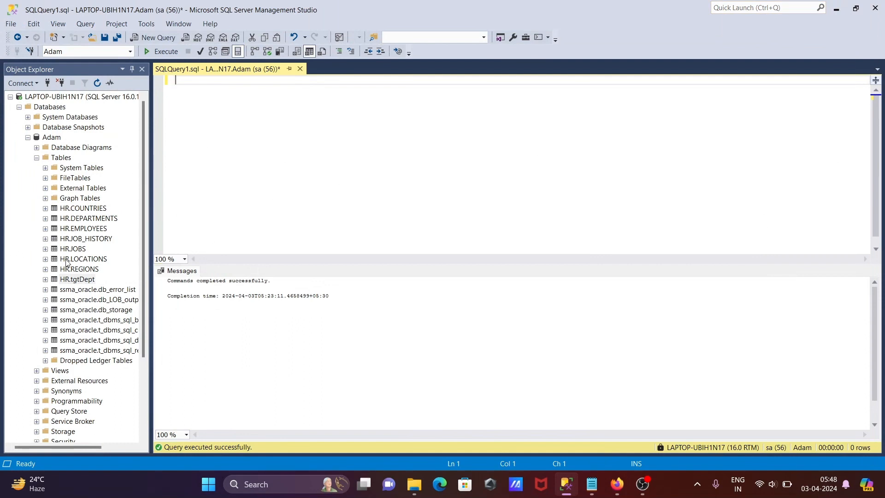
pyautogui.click(61, 280)
pyautogui.rightClick(62, 280)
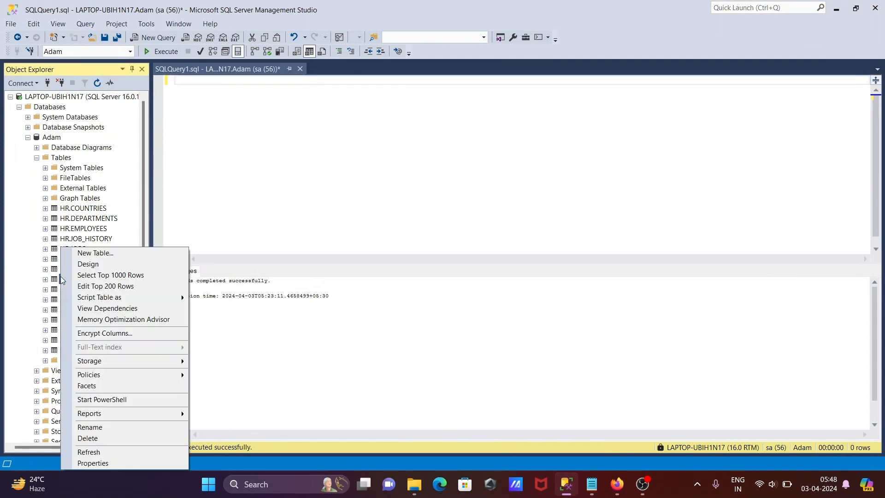
pyautogui.click(92, 277)
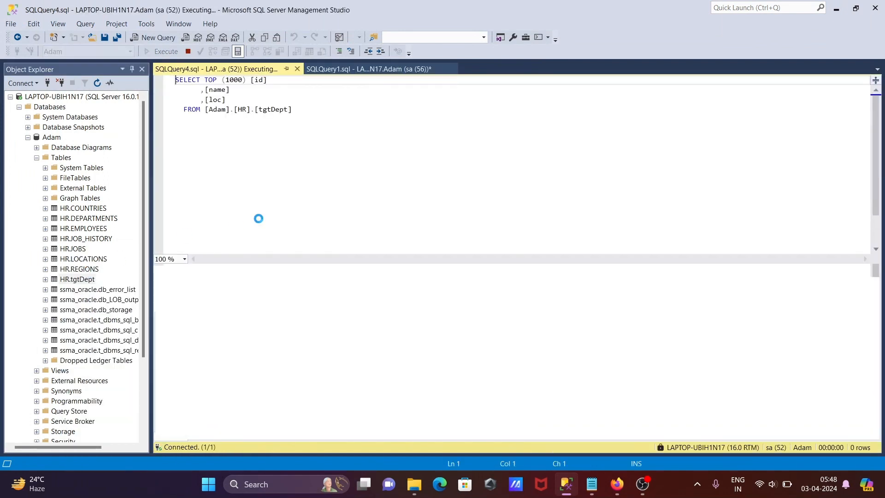